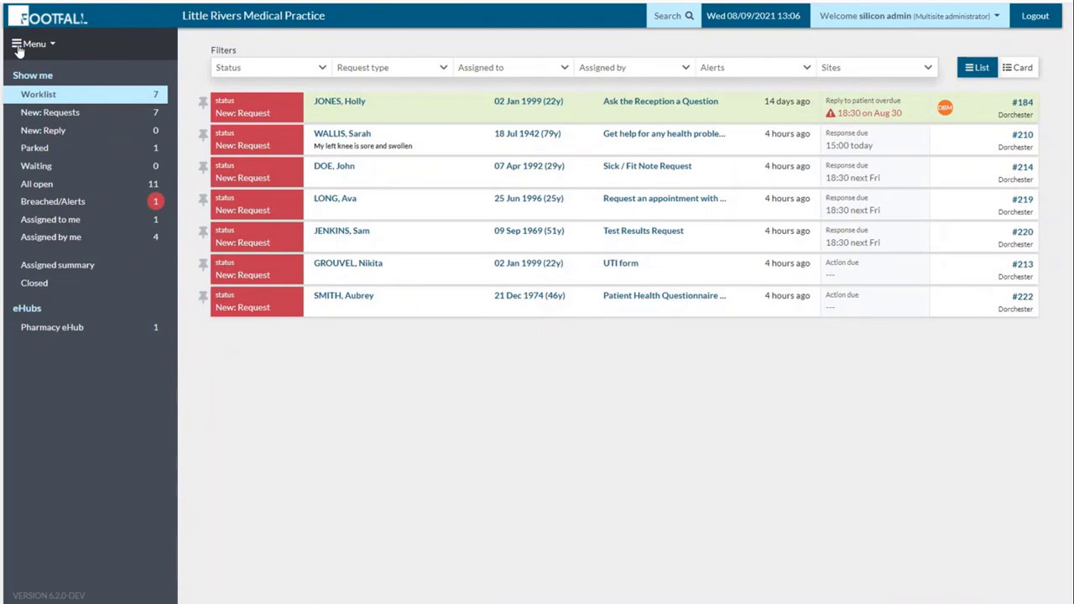
# Try the breached/alerted, assigned-to-me and assigned-by-me worklist filters, then return to the full worklist
pyautogui.click(19, 46)
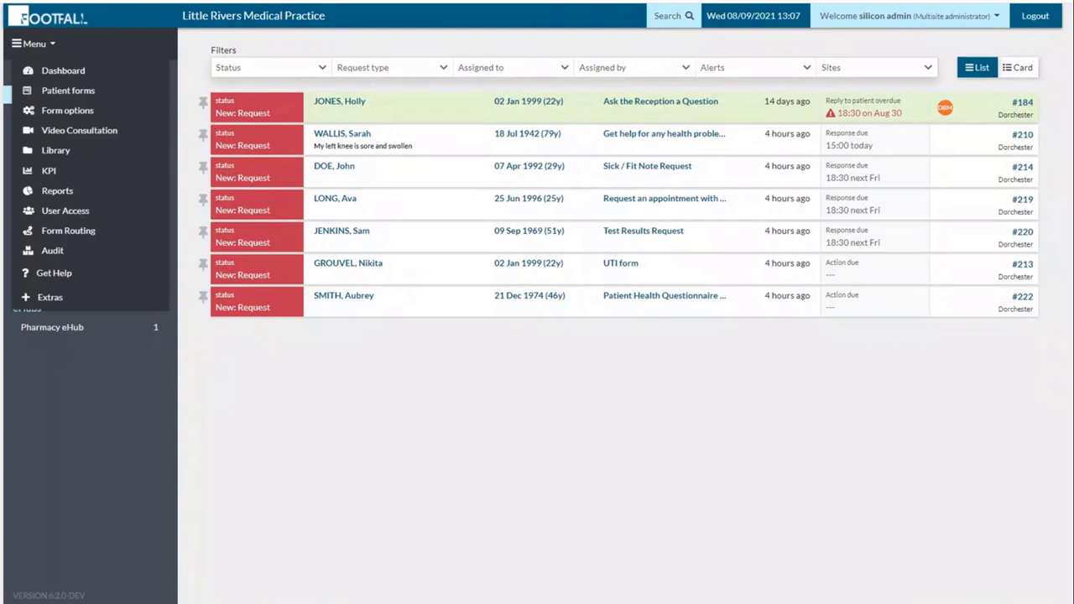
pyautogui.click(96, 369)
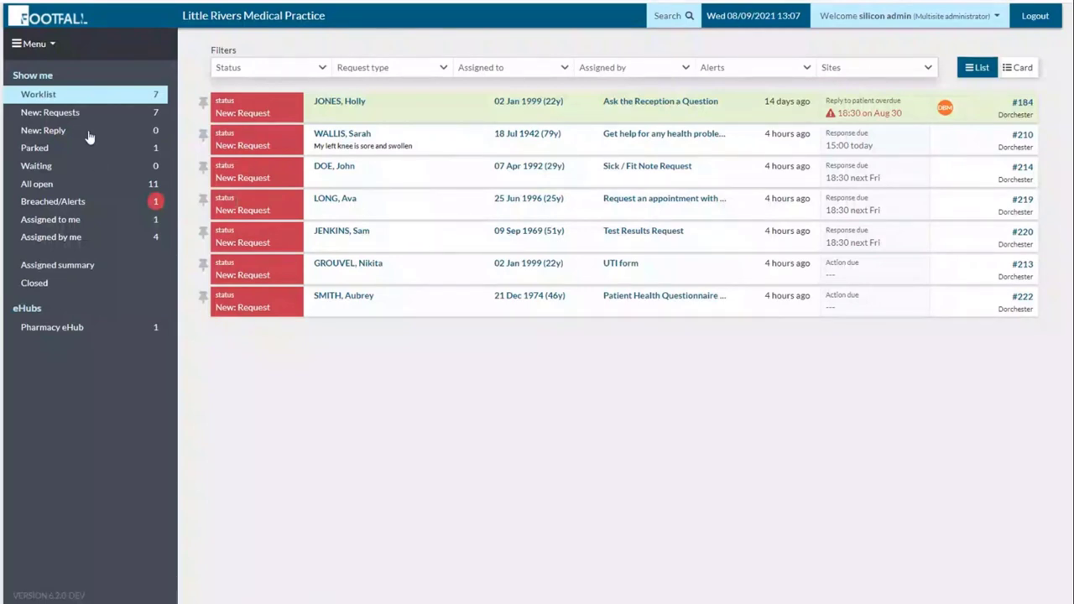
pyautogui.click(55, 206)
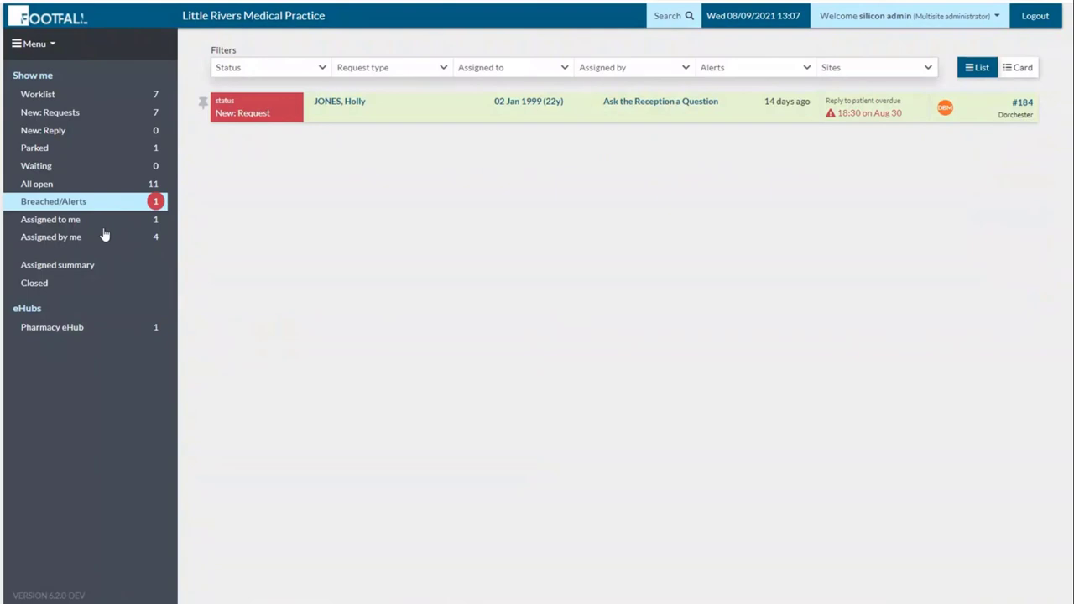
pyautogui.click(61, 225)
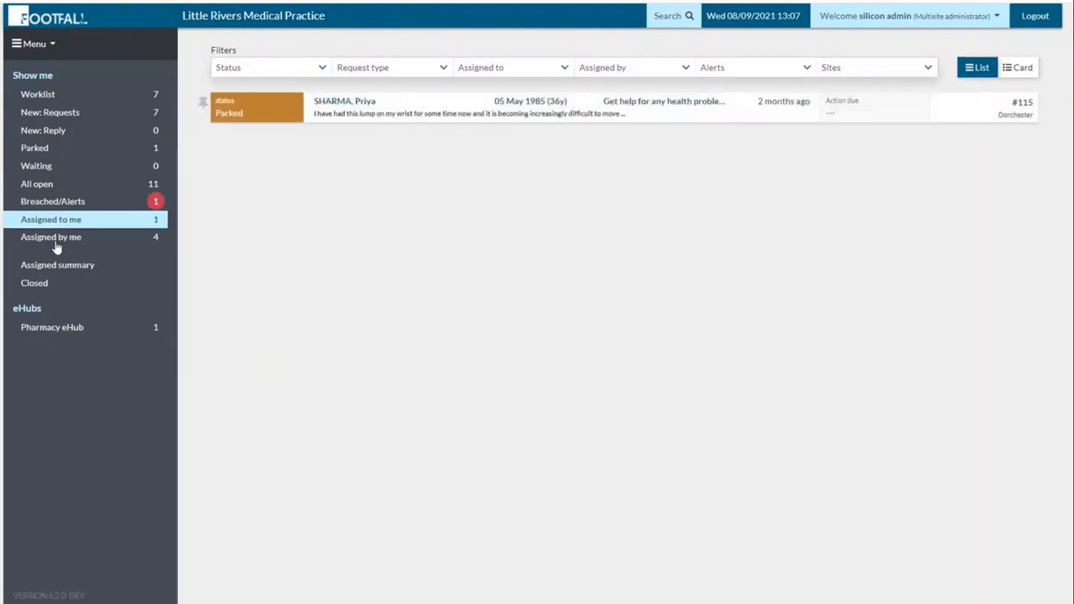
pyautogui.click(56, 240)
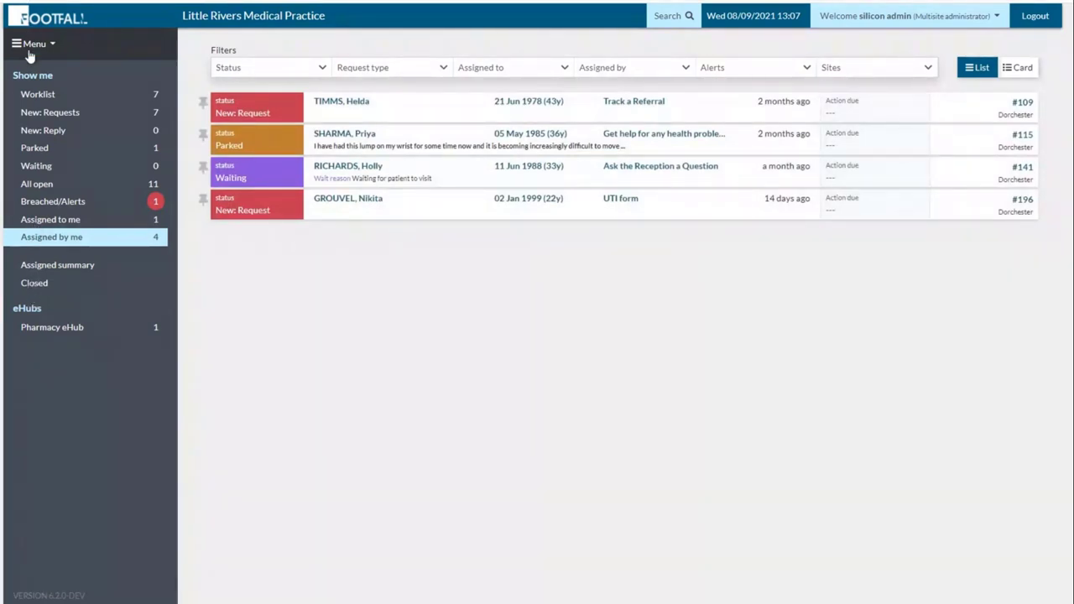
pyautogui.click(52, 95)
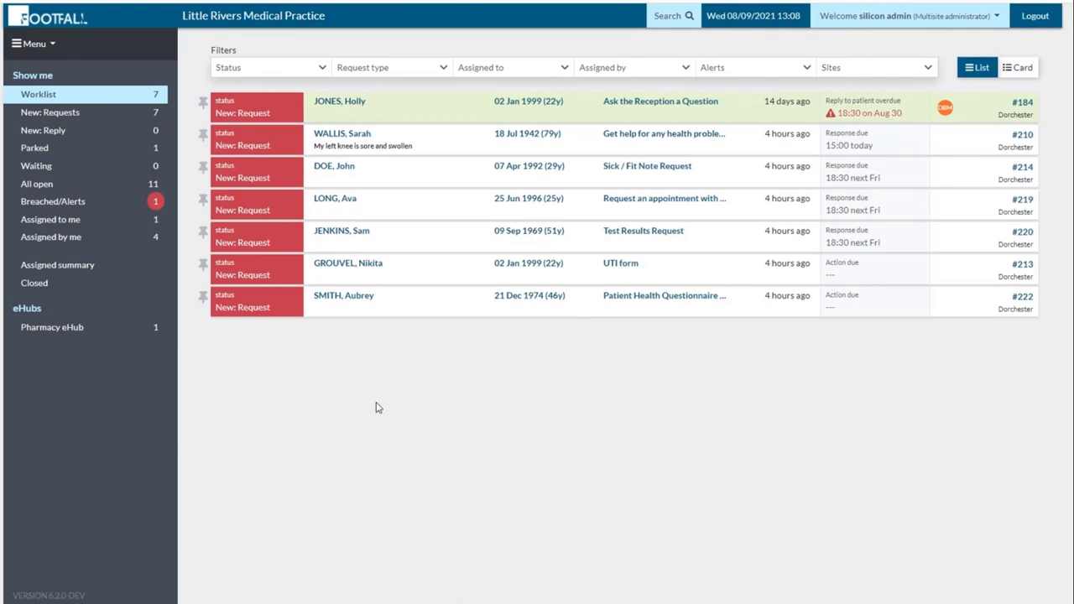
# In card view, preview the Ask the Reception a Question request and view its assignee options
pyautogui.click(1020, 72)
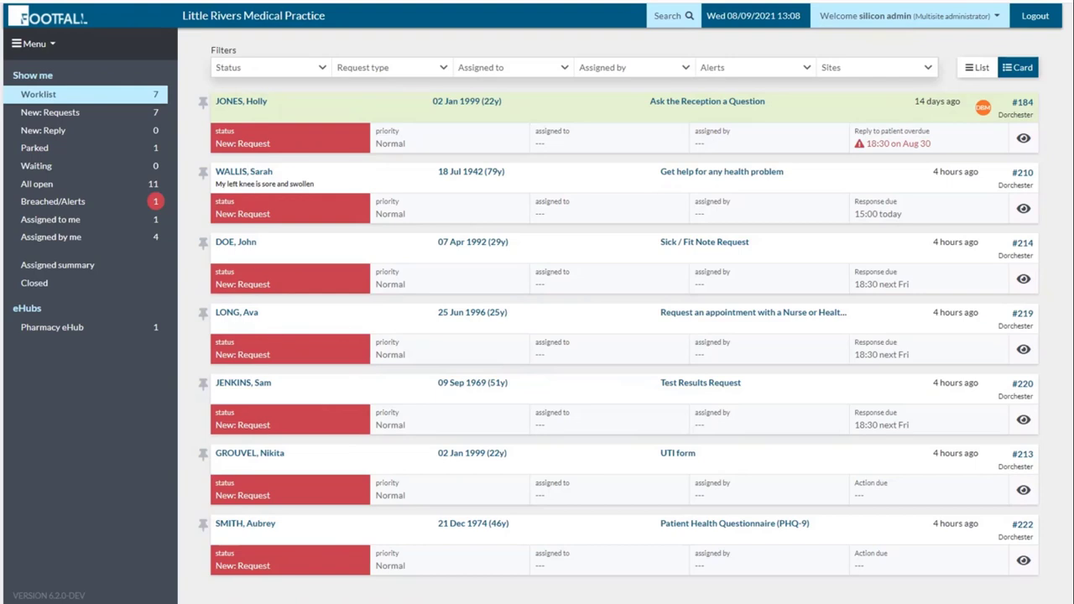
pyautogui.click(1023, 140)
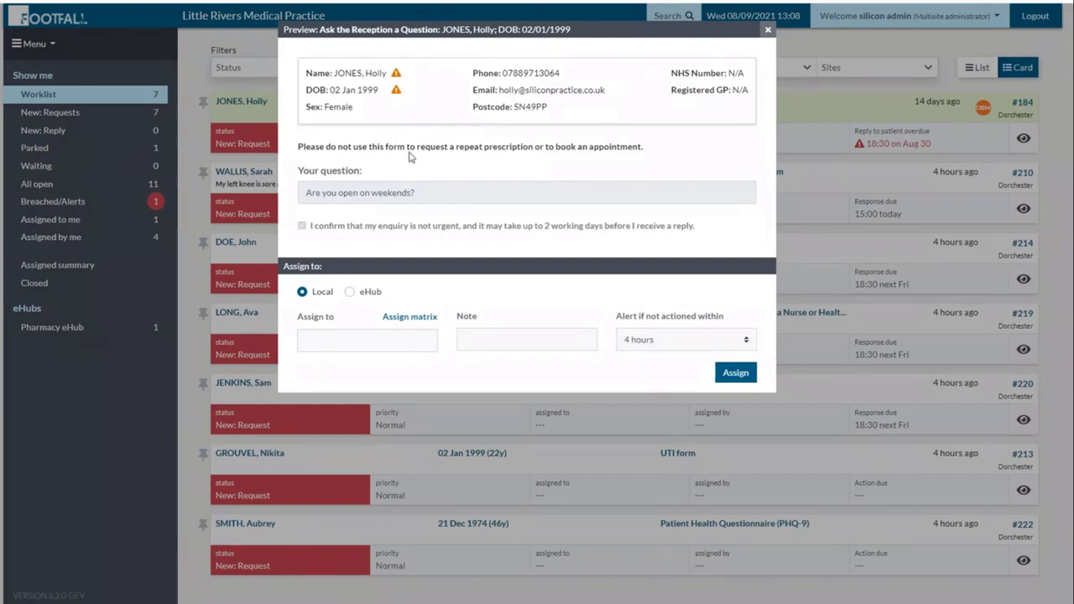
pyautogui.scroll(-1, 424, 150)
pyautogui.scroll(1, 427, 146)
pyautogui.click(328, 344)
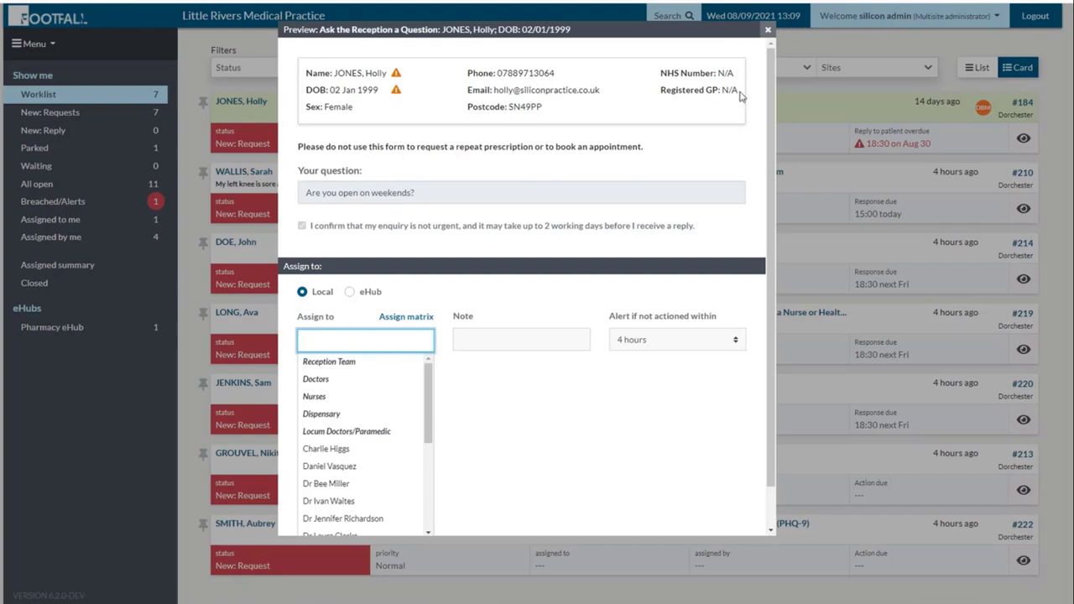
pyautogui.click(767, 31)
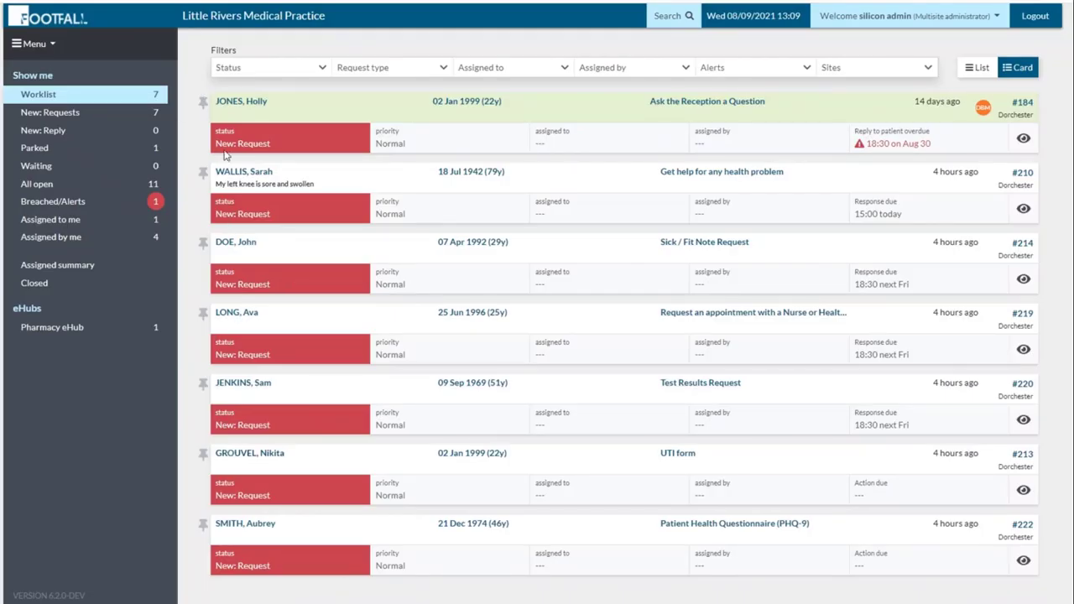
# Pin requests #184 and #210, and view the top request's status choices without changing them
pyautogui.click(204, 105)
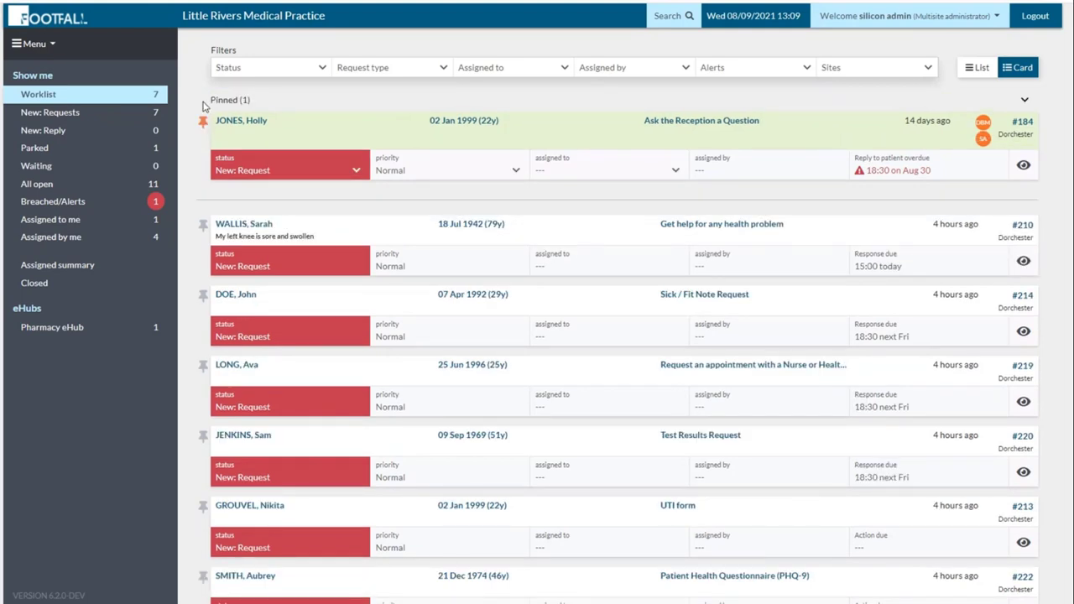
pyautogui.click(203, 225)
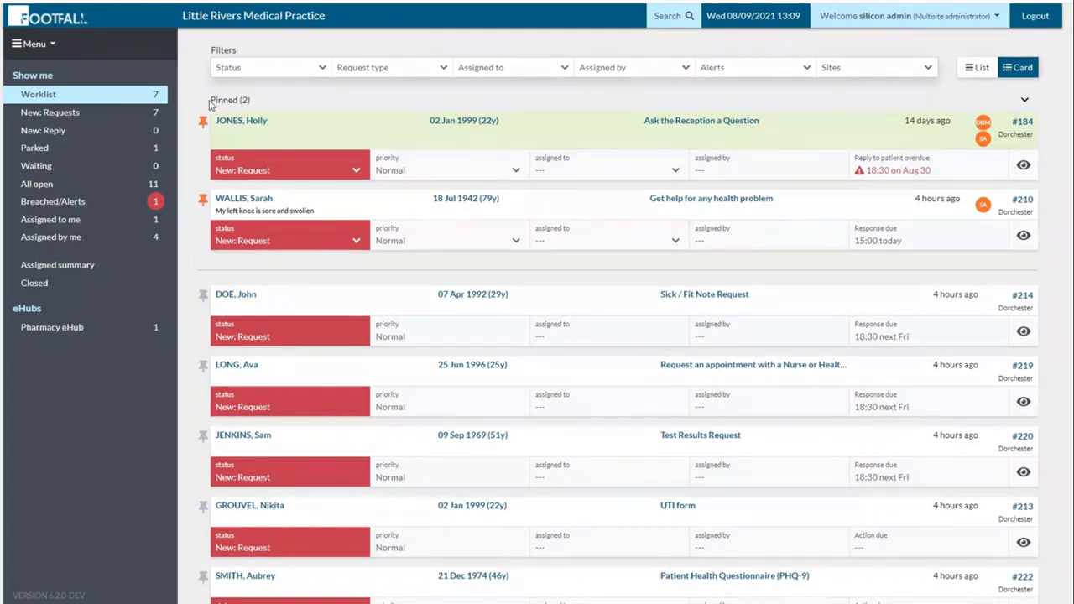
pyautogui.click(354, 171)
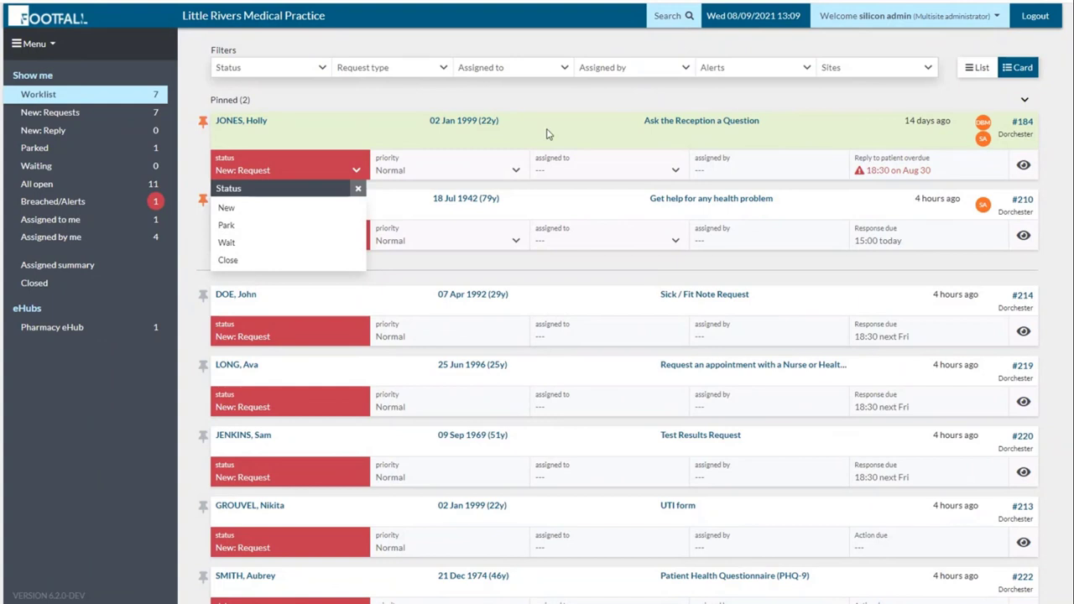
pyautogui.click(455, 171)
# View the top request's priority and assignment options, leaving both unchanged
pyautogui.click(455, 171)
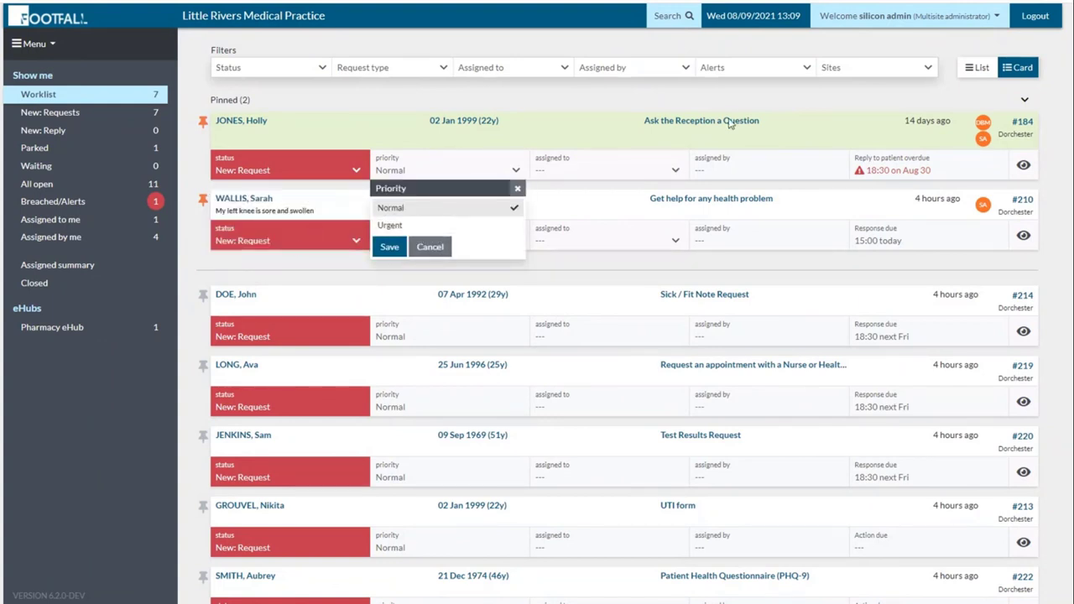
pyautogui.click(628, 176)
pyautogui.click(615, 170)
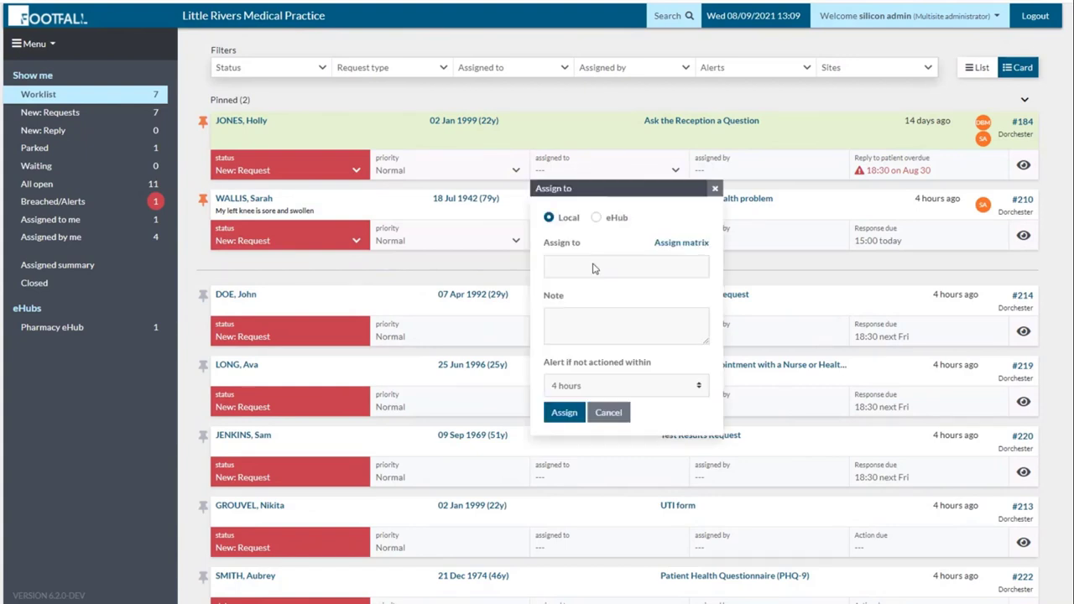
pyautogui.click(498, 96)
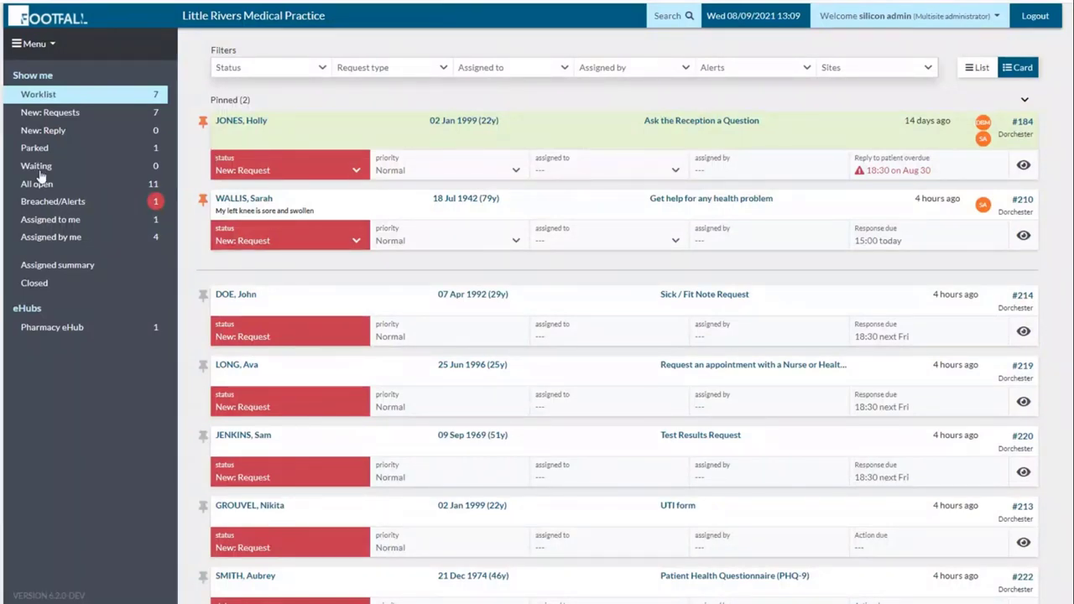
# Switch the worklist from Card view to List view
pyautogui.click(977, 69)
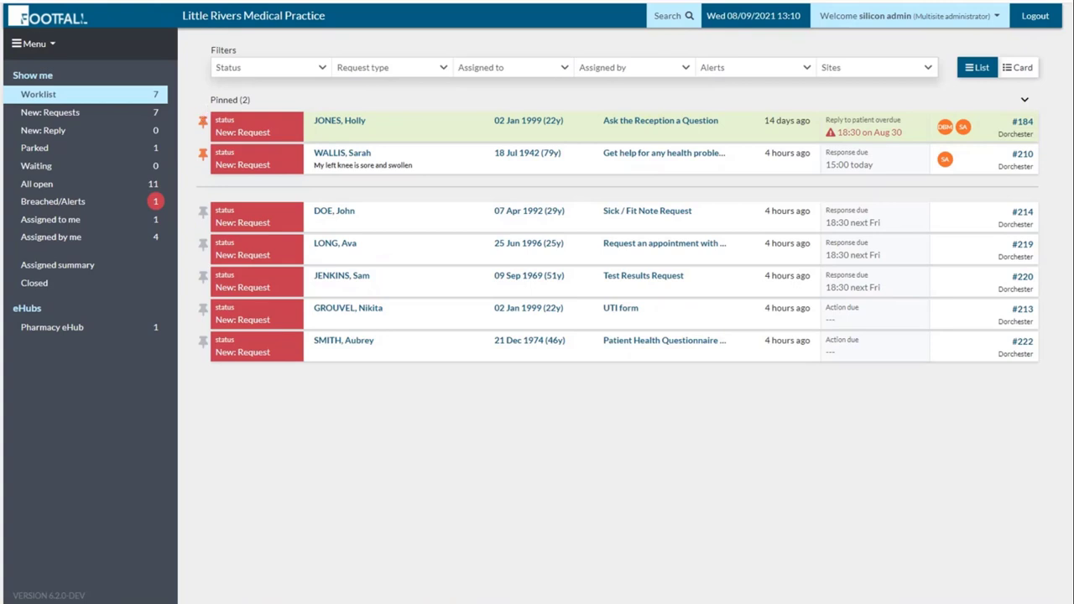
pyautogui.click(222, 75)
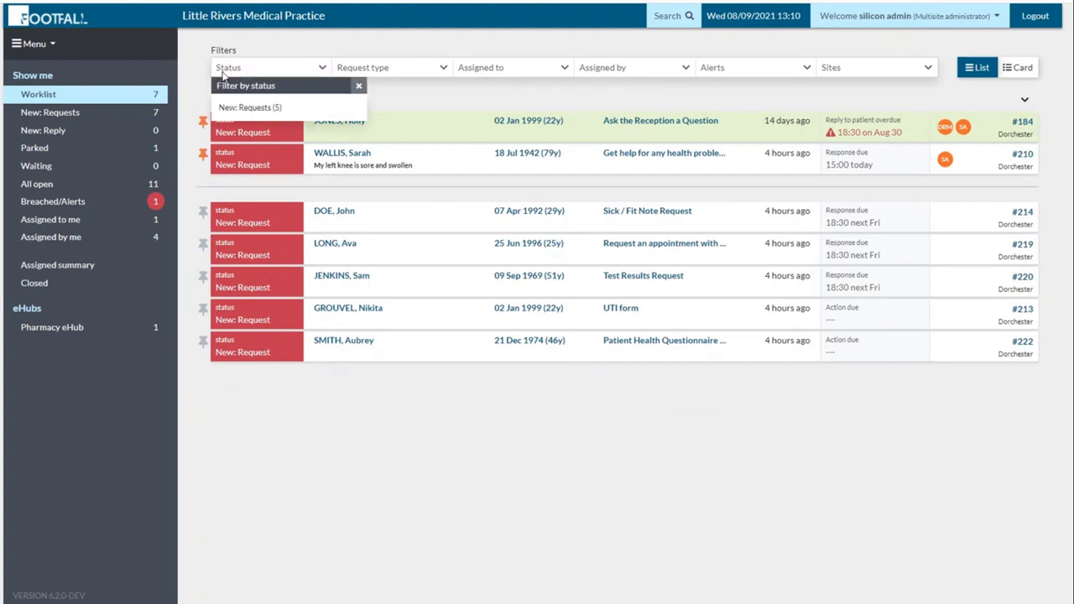
pyautogui.click(256, 107)
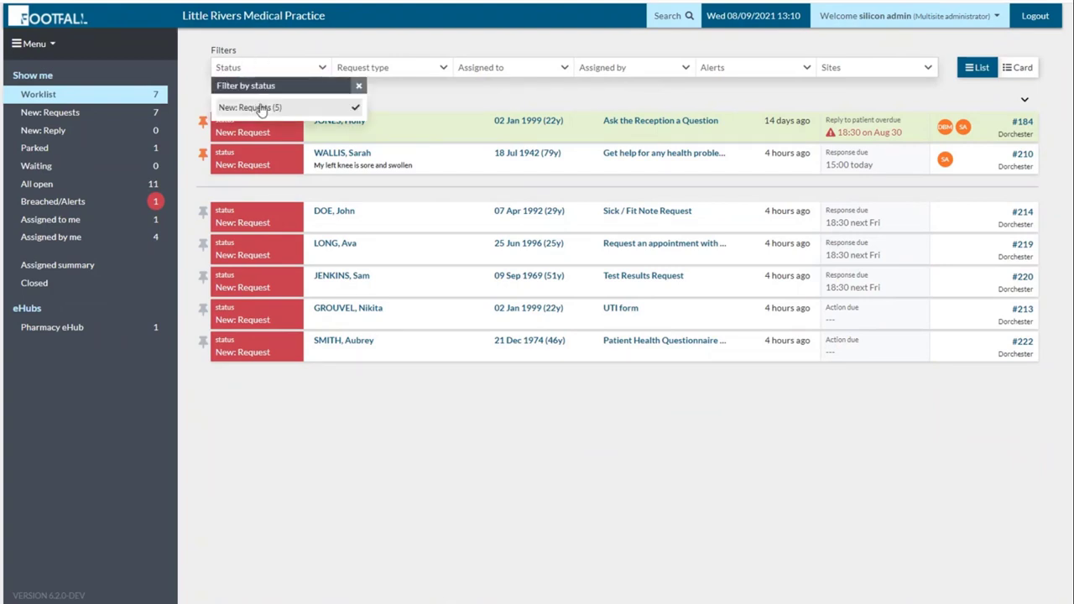
pyautogui.click(402, 72)
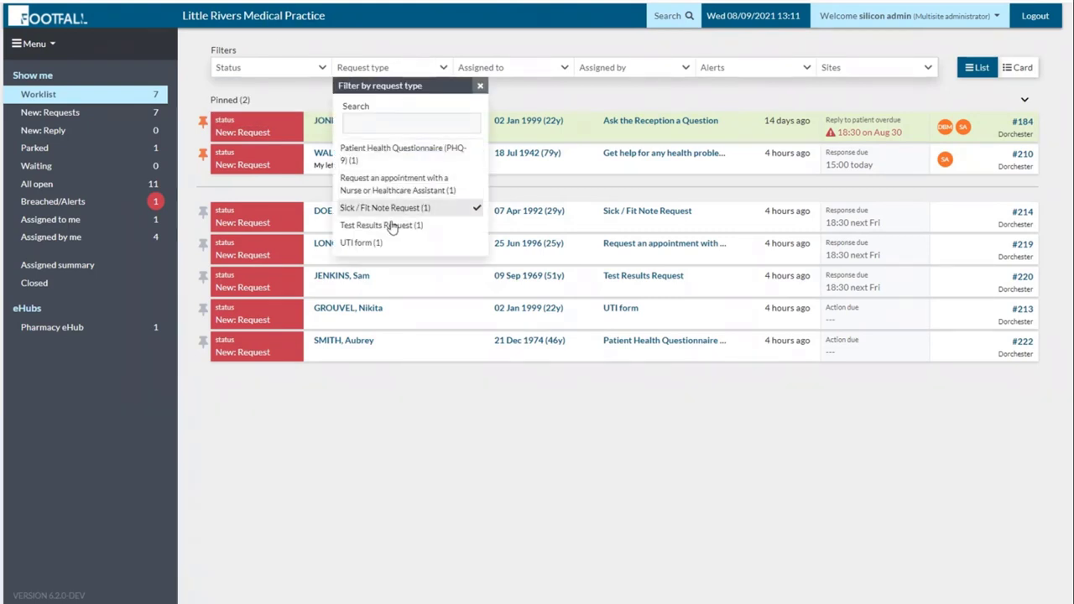
pyautogui.click(290, 73)
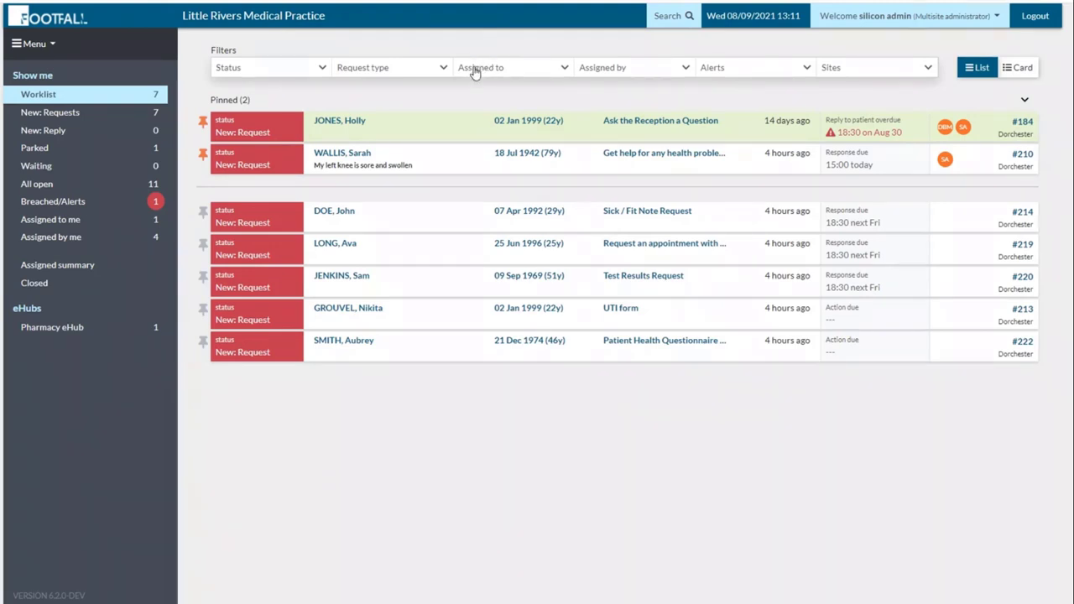
pyautogui.click(475, 74)
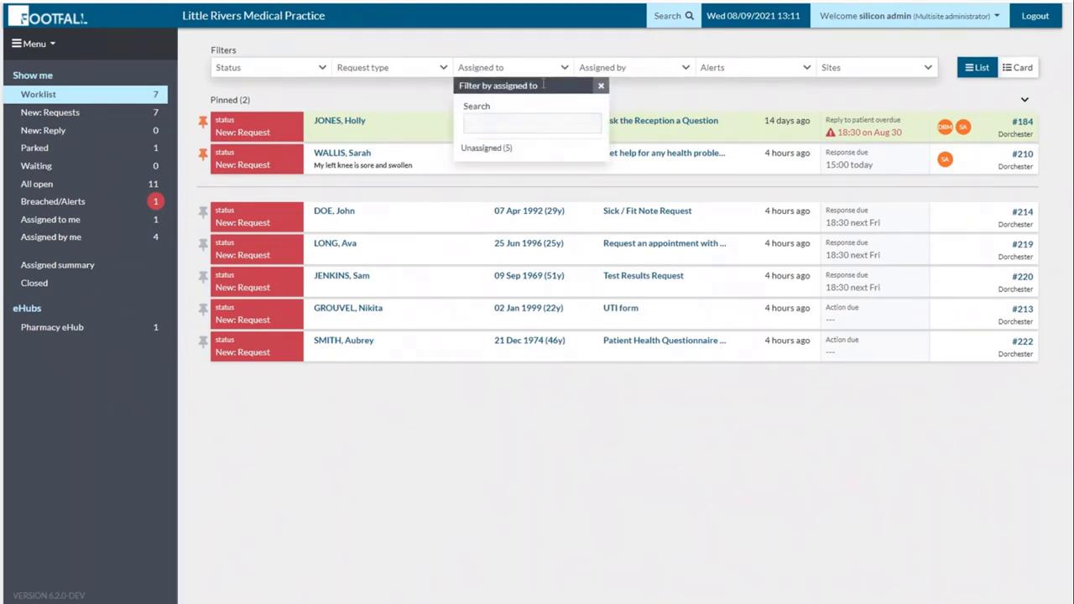
pyautogui.click(606, 72)
pyautogui.click(609, 72)
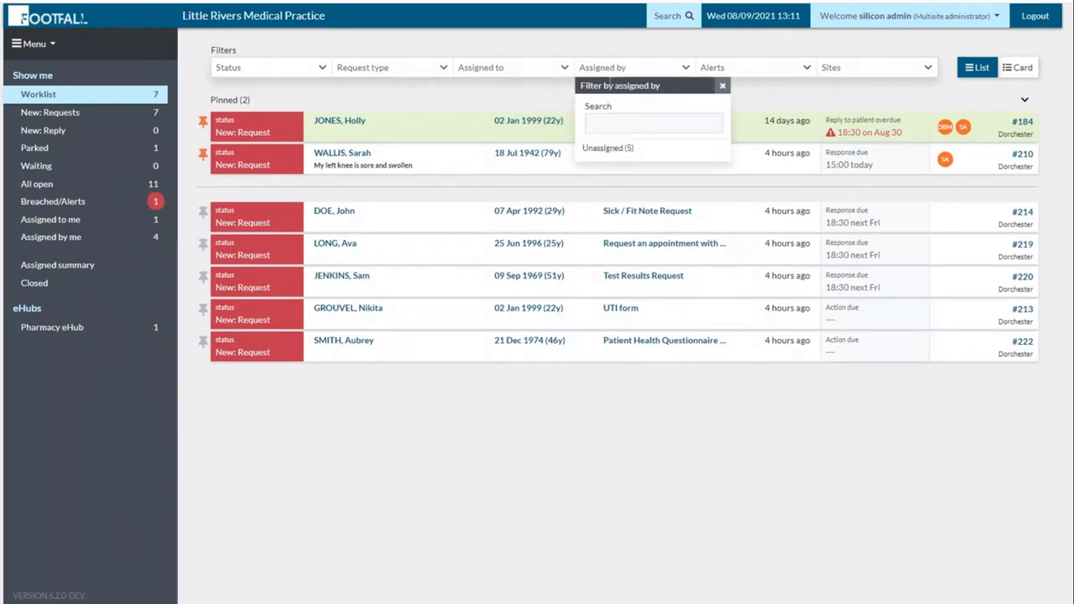
pyautogui.click(711, 71)
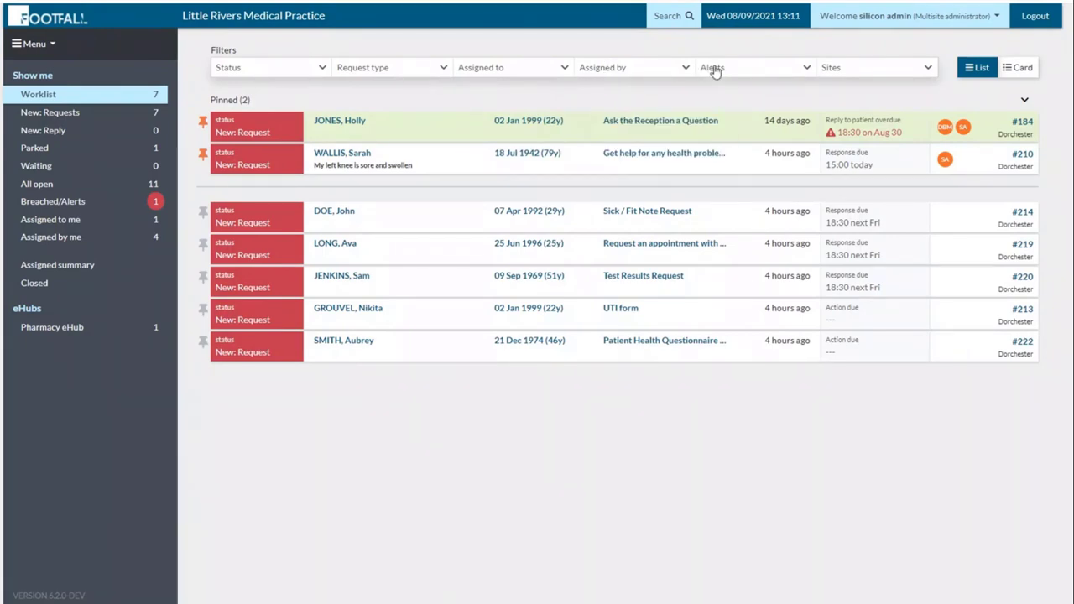
pyautogui.click(714, 72)
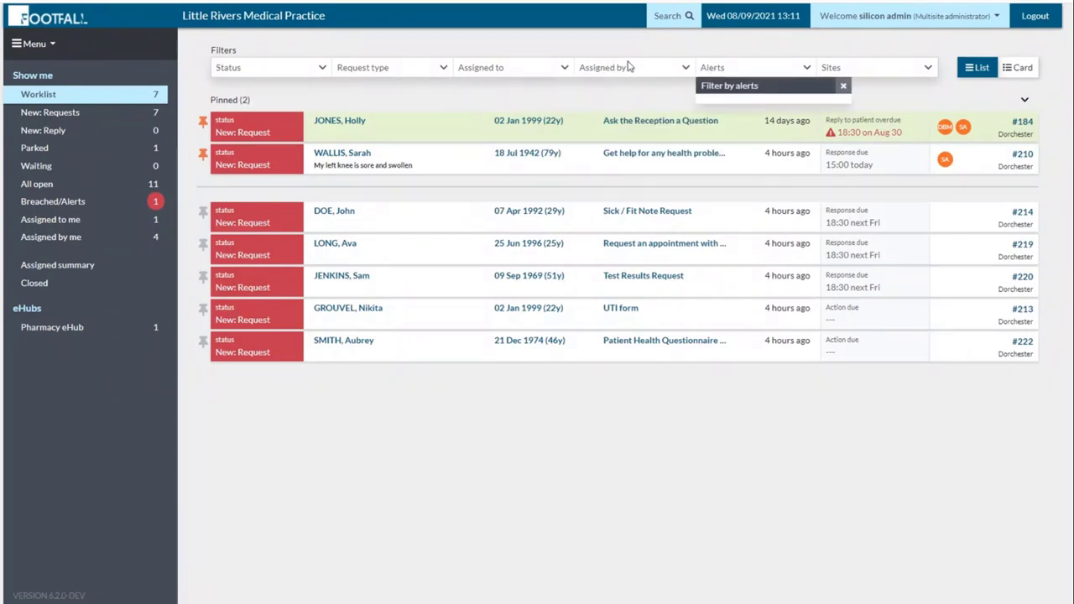
pyautogui.click(594, 37)
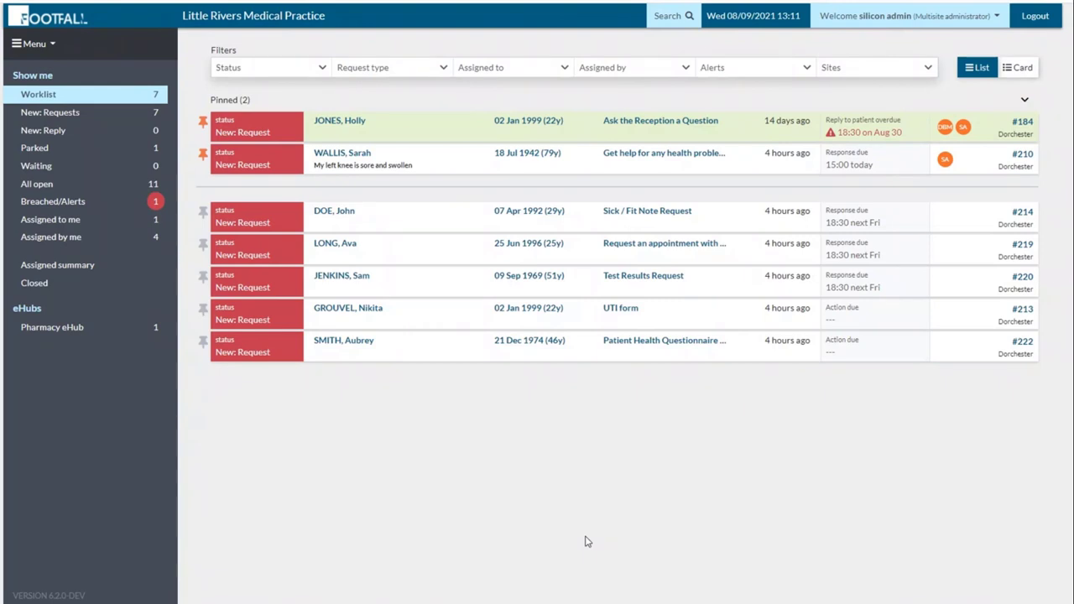
# Filter to New: Requests for Nurse or Healthcare Assistant appointments and open request #219
pyautogui.click(321, 70)
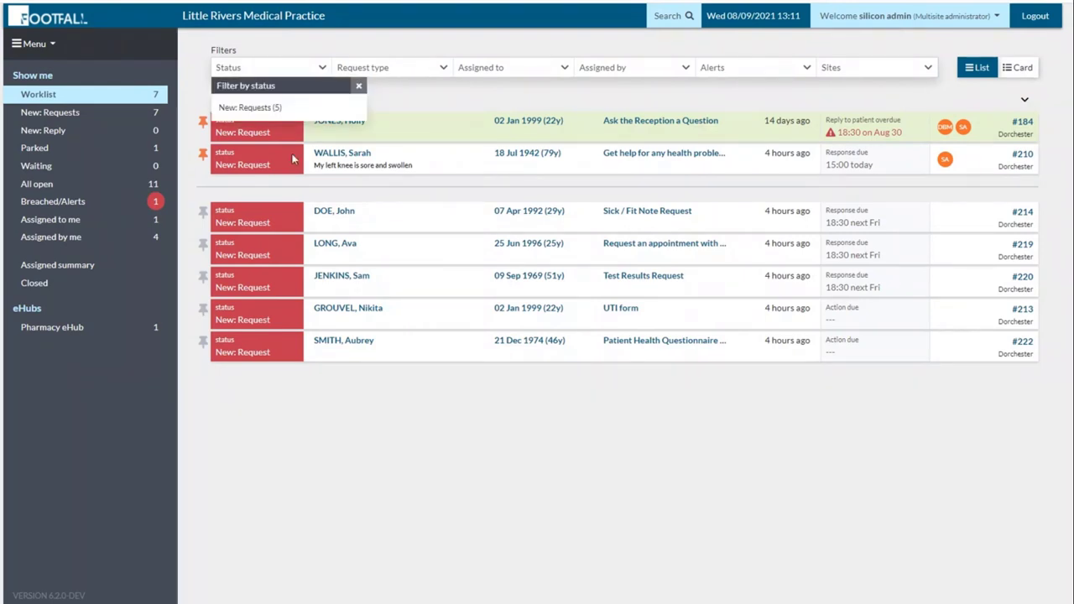
pyautogui.click(254, 109)
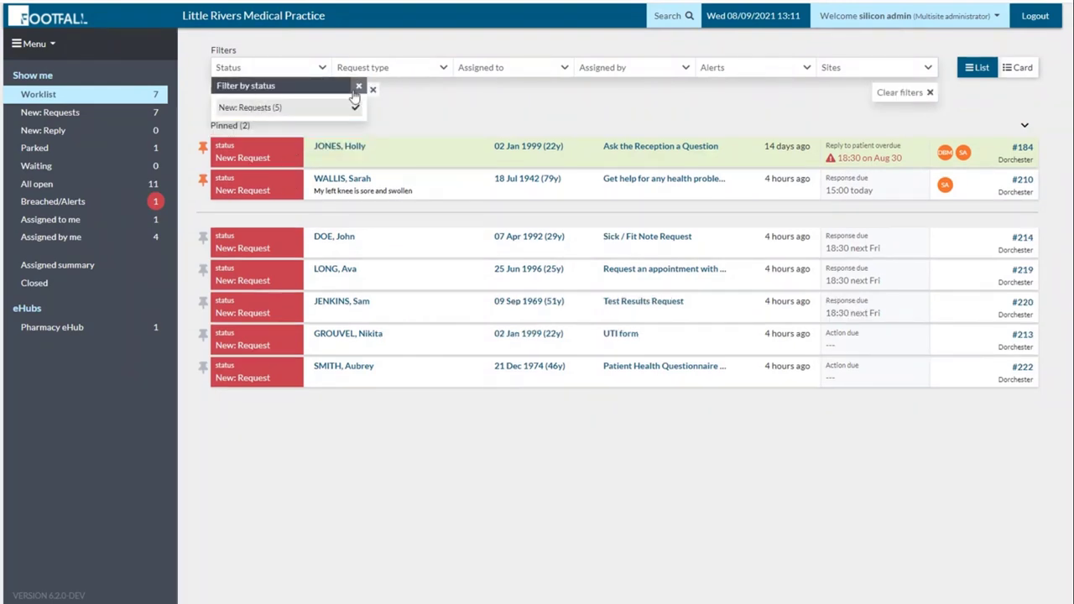
pyautogui.click(401, 77)
pyautogui.click(398, 187)
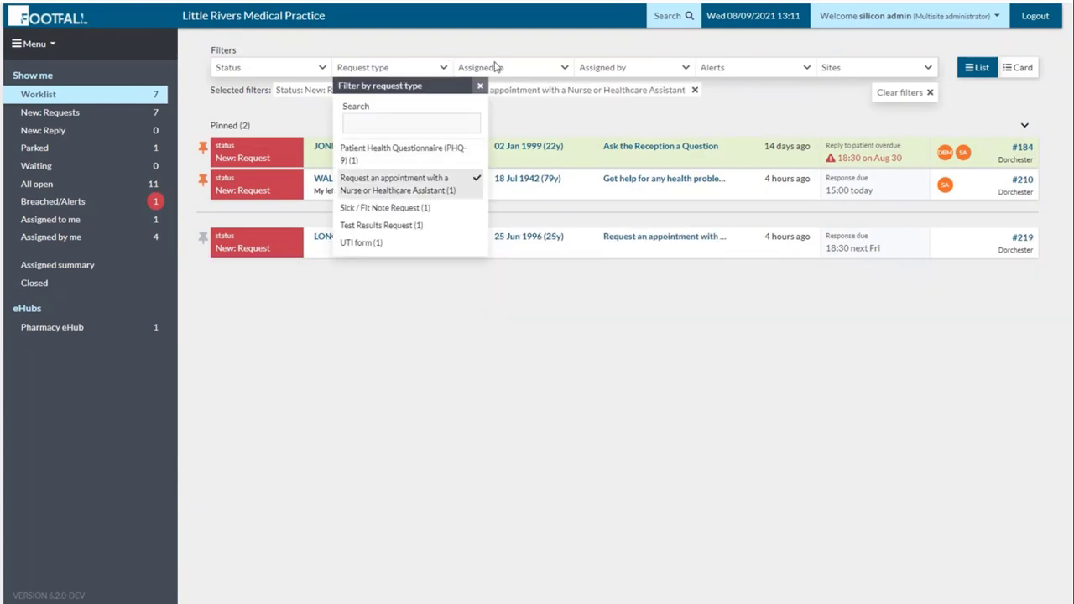
pyautogui.click(690, 112)
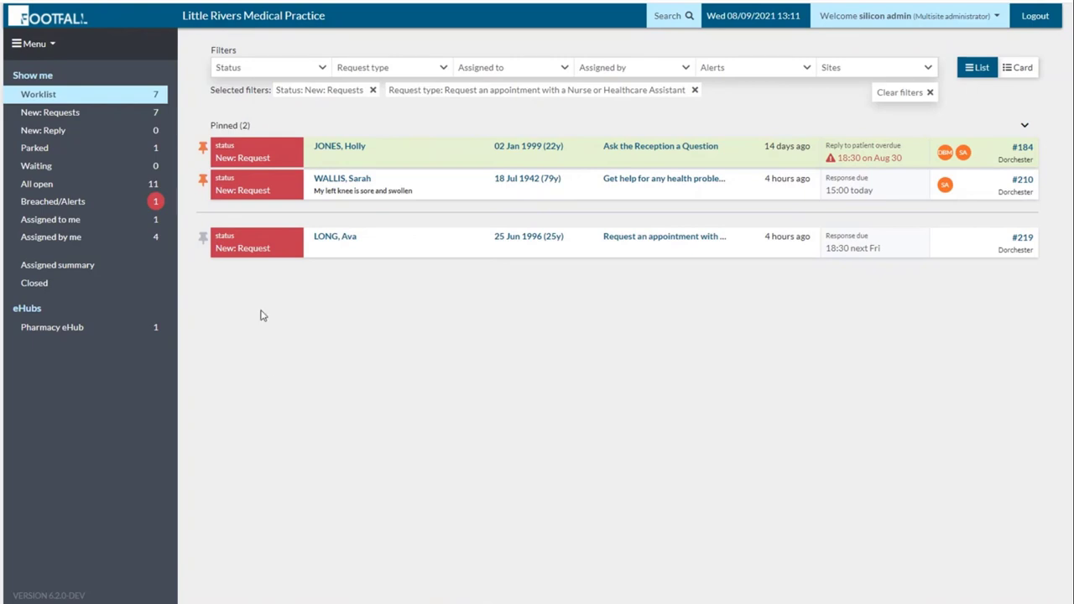
pyautogui.click(327, 239)
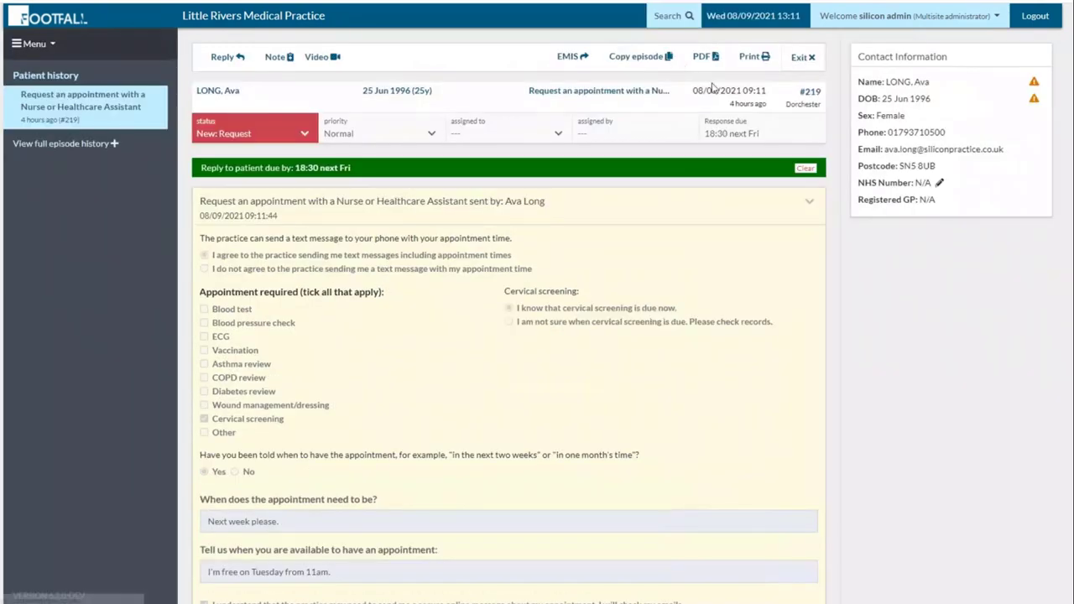
pyautogui.click(799, 59)
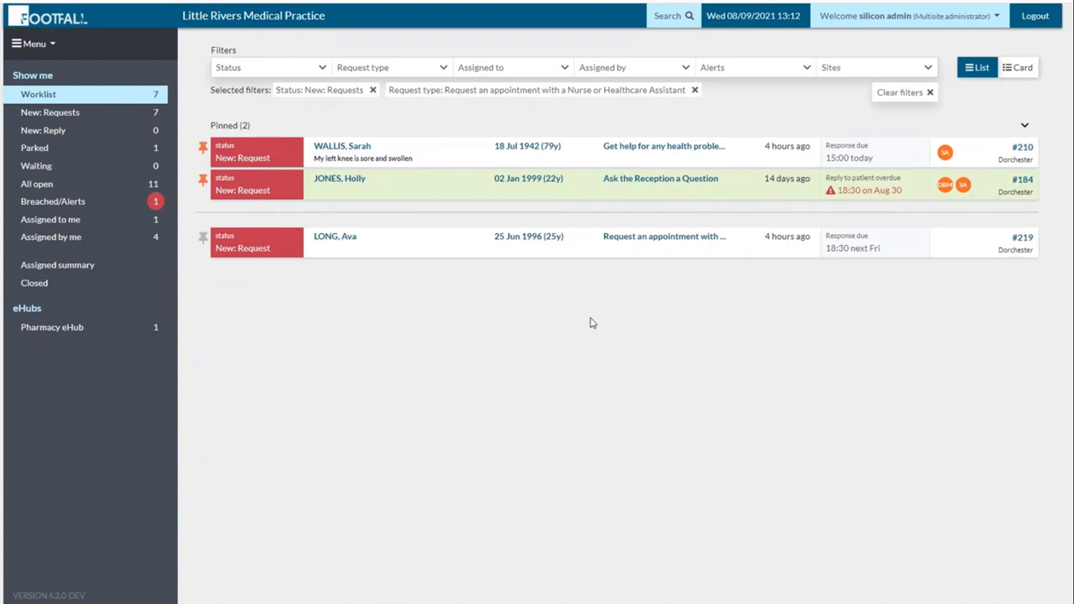
# Open request #210 about the sore, swollen left knee and read through its details
pyautogui.click(326, 157)
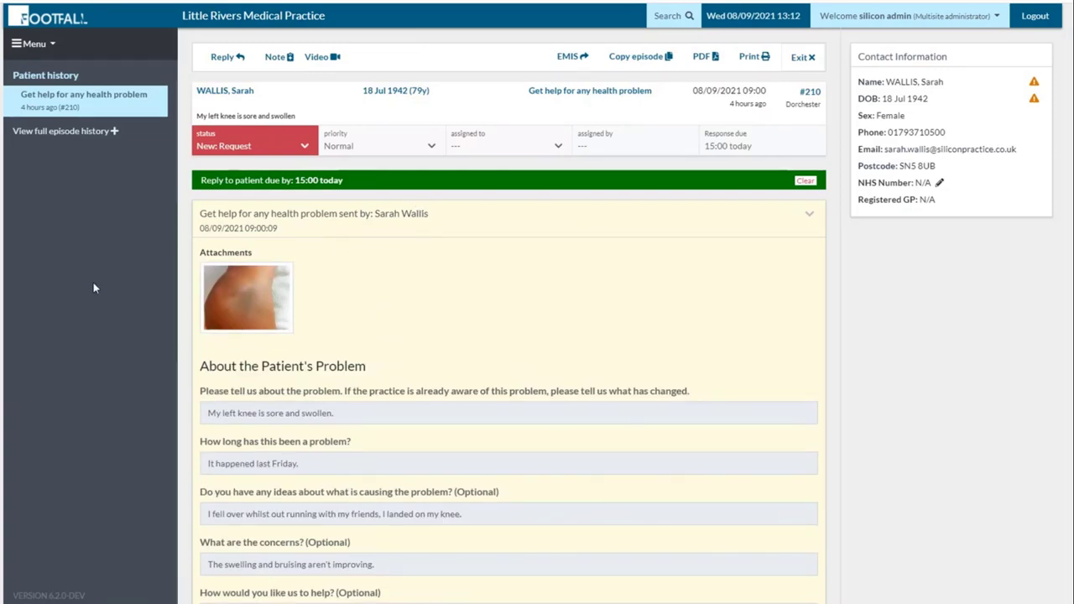
pyautogui.scroll(-3, 482, 218)
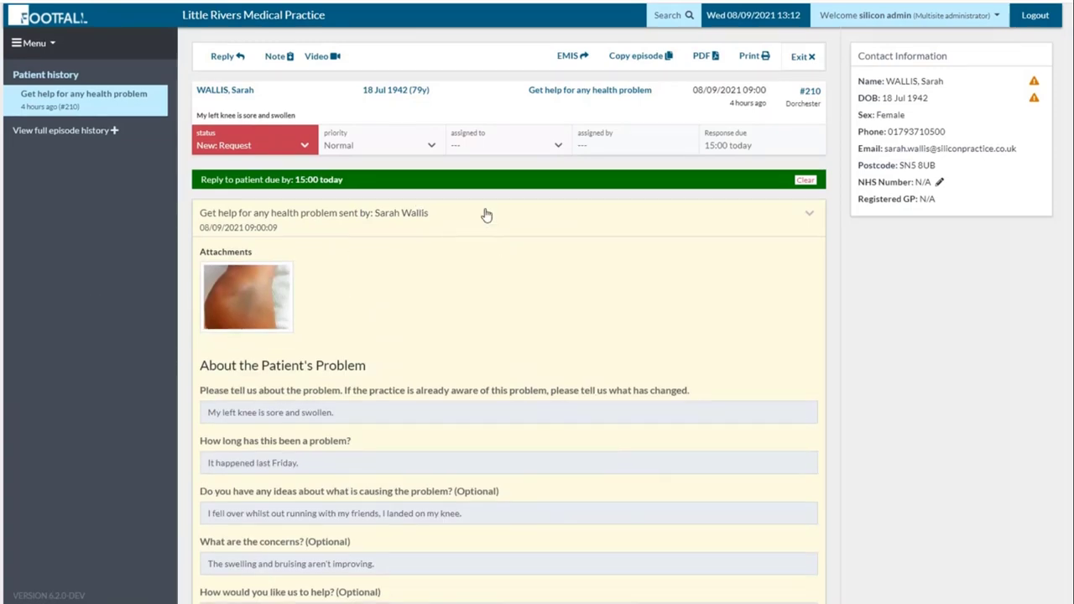
pyautogui.scroll(-3, 495, 260)
pyautogui.scroll(6, 510, 386)
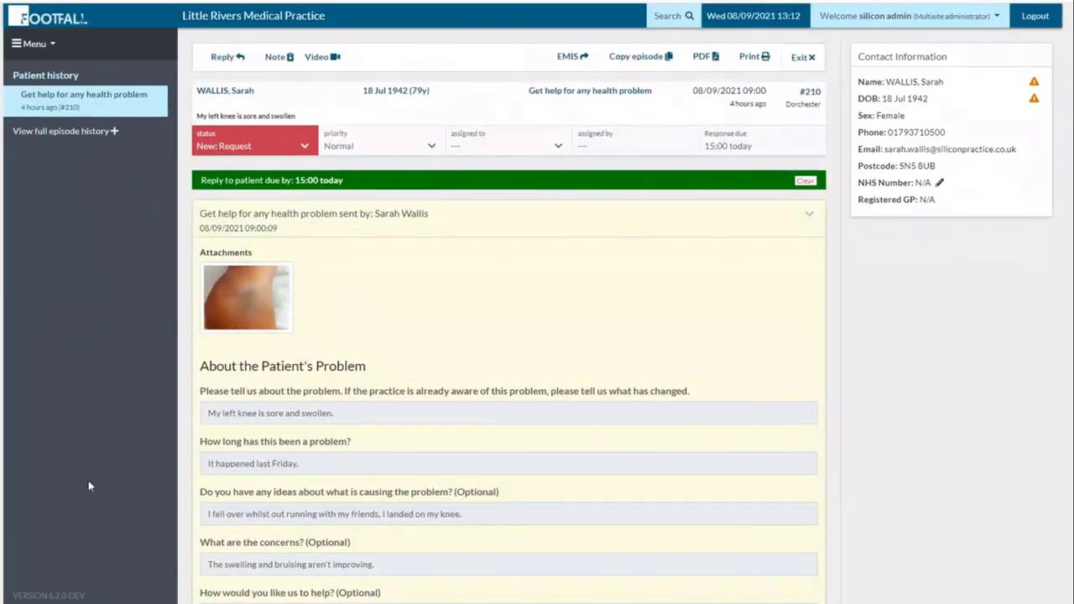
pyautogui.click(220, 57)
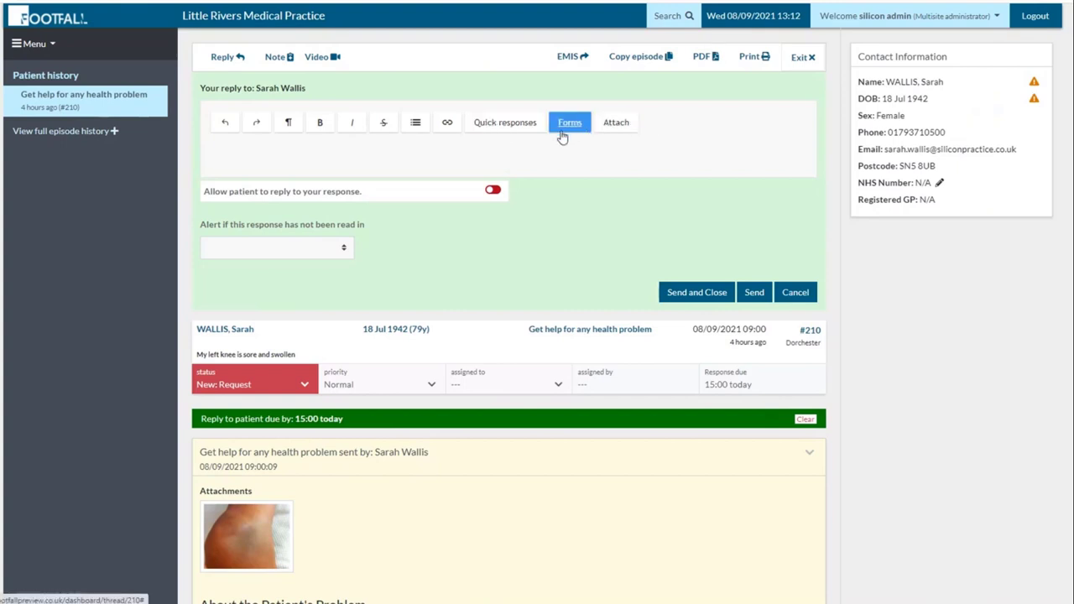
# Place the cursor in the reply body and show the quick responses list
pyautogui.click(505, 150)
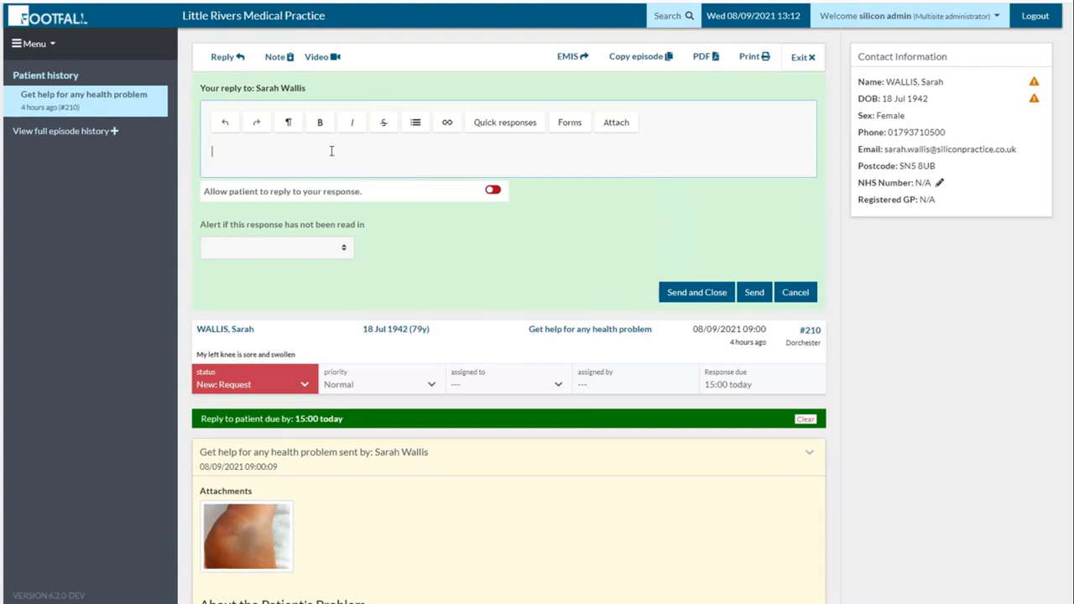
pyautogui.click(493, 124)
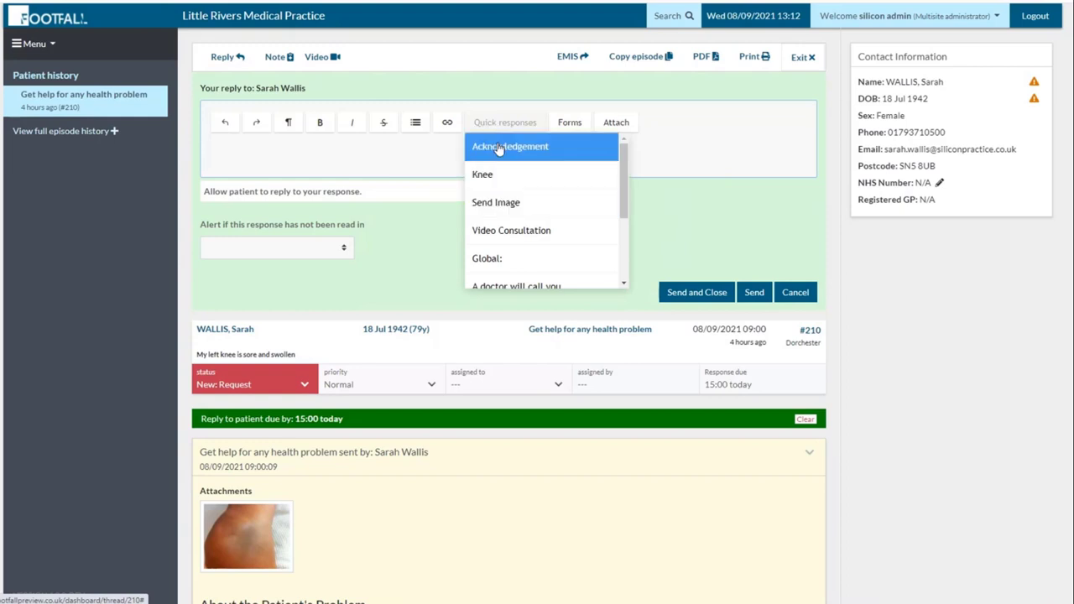
# Insert the Knee quick response into the reply, then delete its text
pyautogui.click(574, 190)
pyautogui.moveTo(384, 203); pyautogui.dragTo(166, 157)
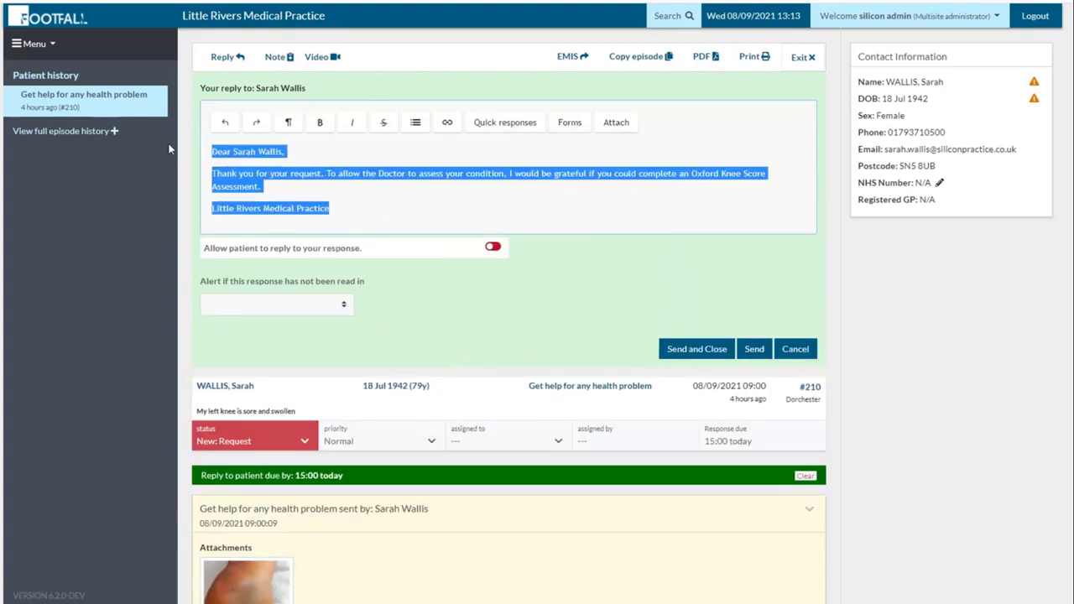
pyautogui.press('BackSpace')
# Insert and delete the 'A doctor will call you' quick response, then cancel the reply
pyautogui.click(507, 124)
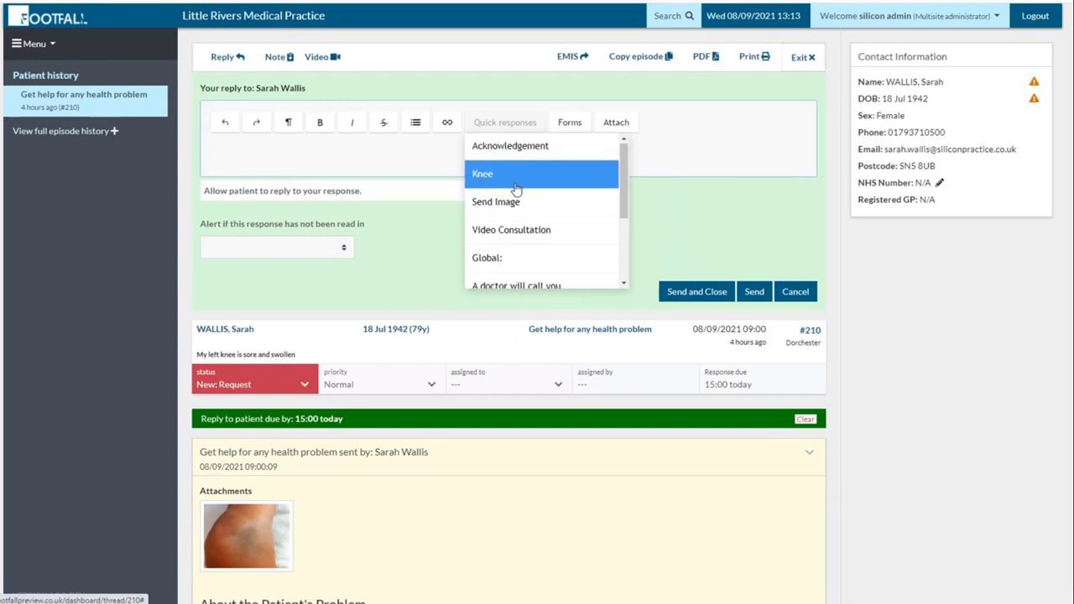
pyautogui.scroll(-1, 514, 193)
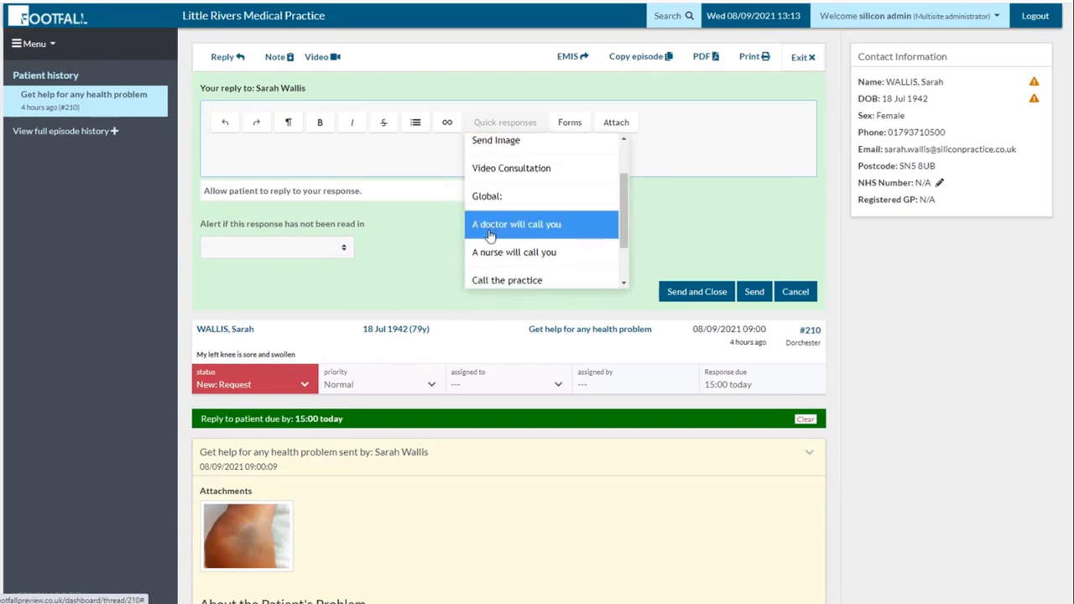
pyautogui.click(491, 225)
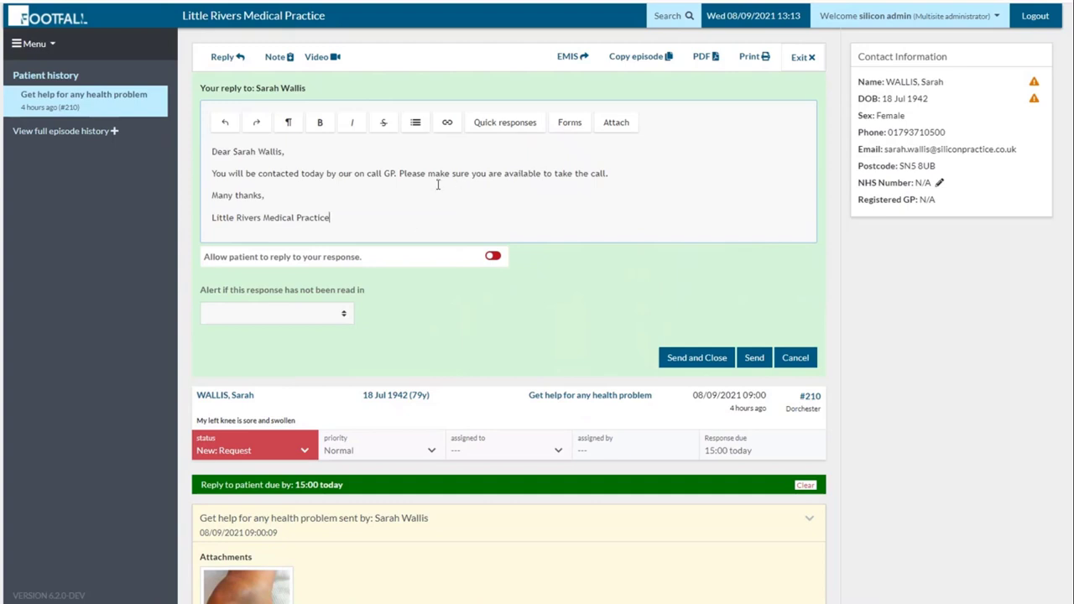
pyautogui.moveTo(333, 220); pyautogui.dragTo(174, 144)
pyautogui.press('BackSpace')
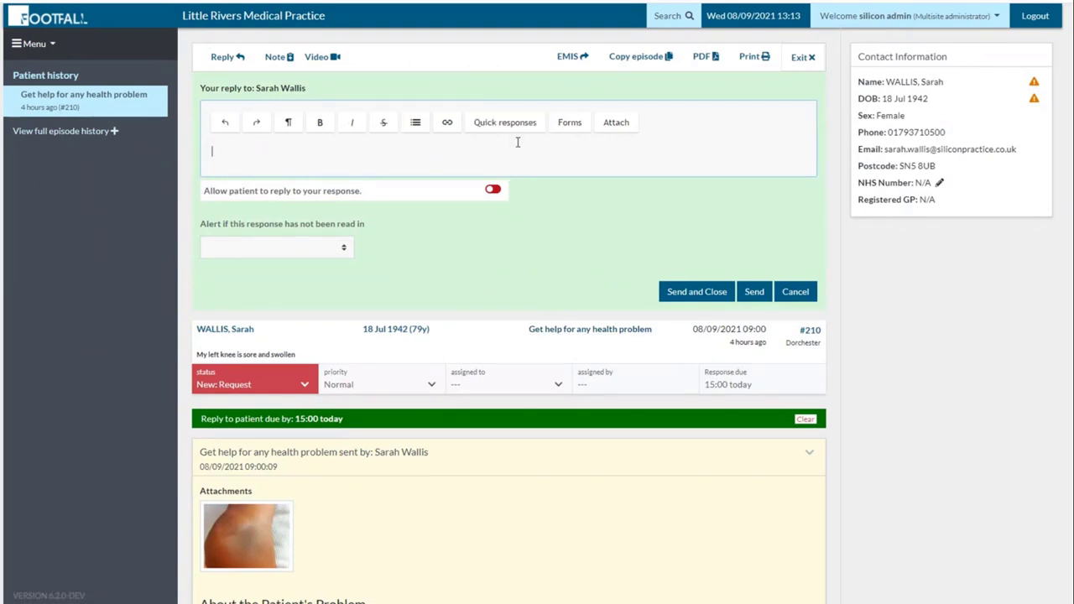
pyautogui.click(788, 292)
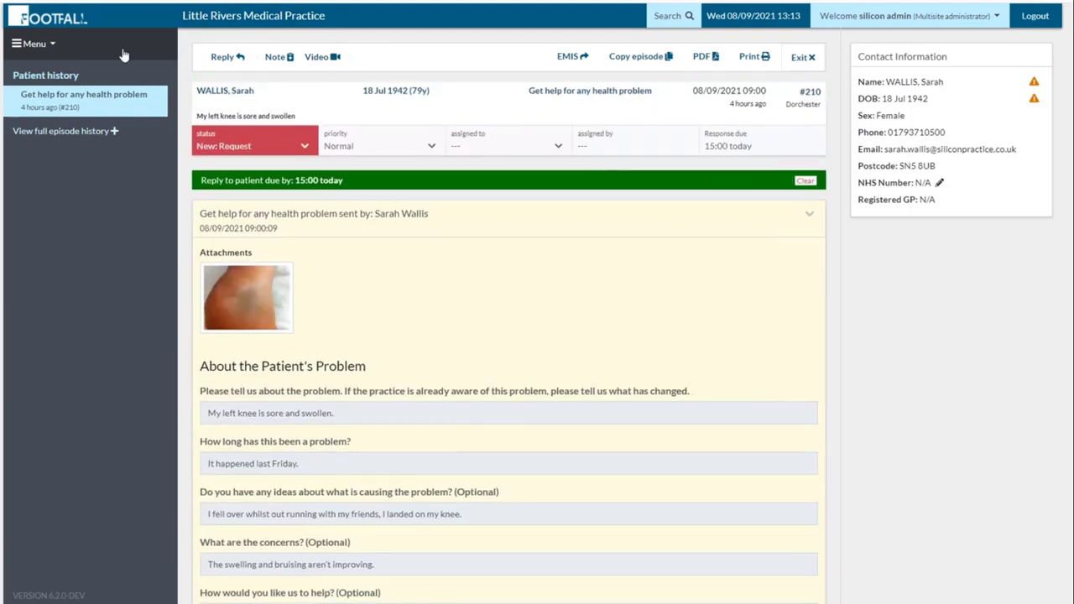